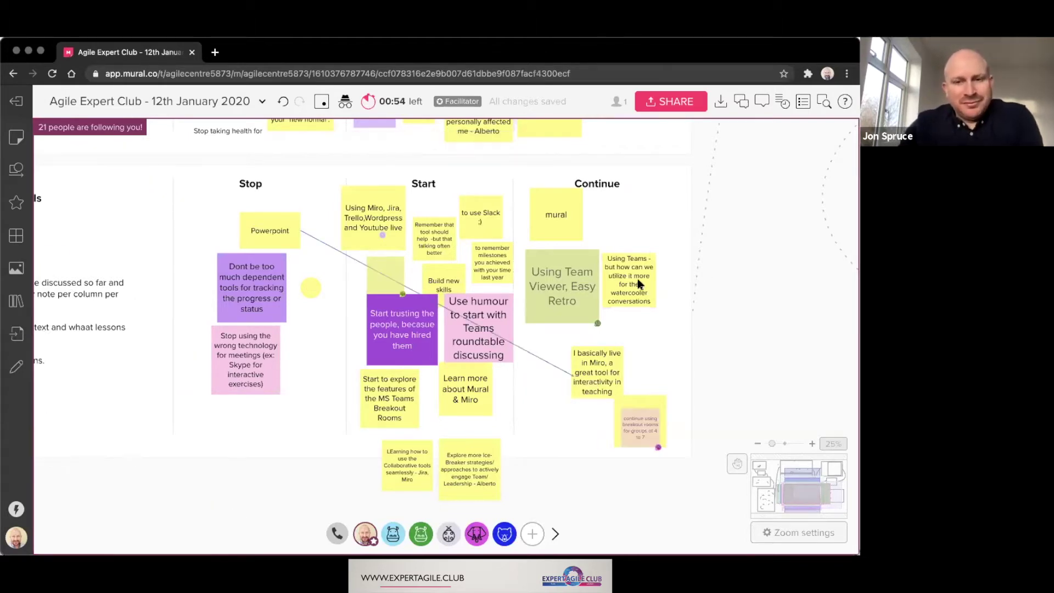
Zoom from the whole board into the Your Tools section until its Stop, Start and Continue notes are legible
scroll(539, 442, "down", 5)
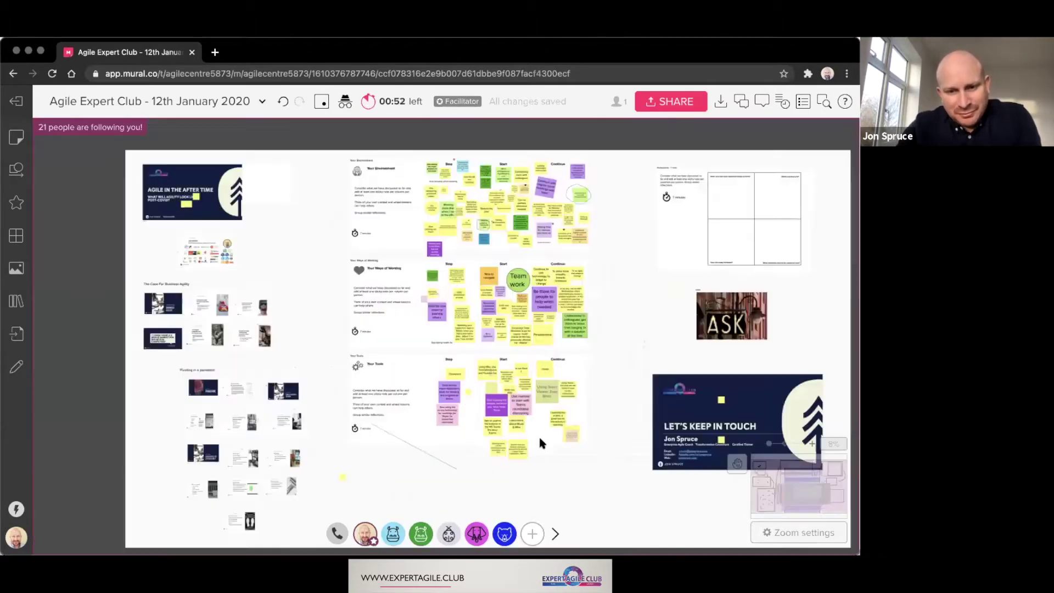
scroll(540, 442, "up", 5)
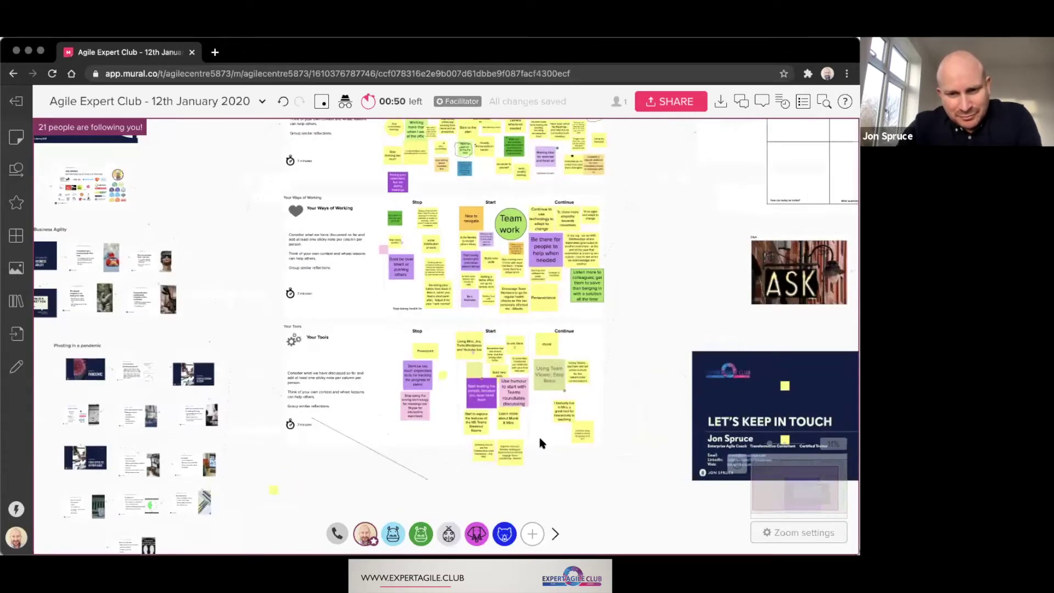
scroll(541, 442, "up", 5)
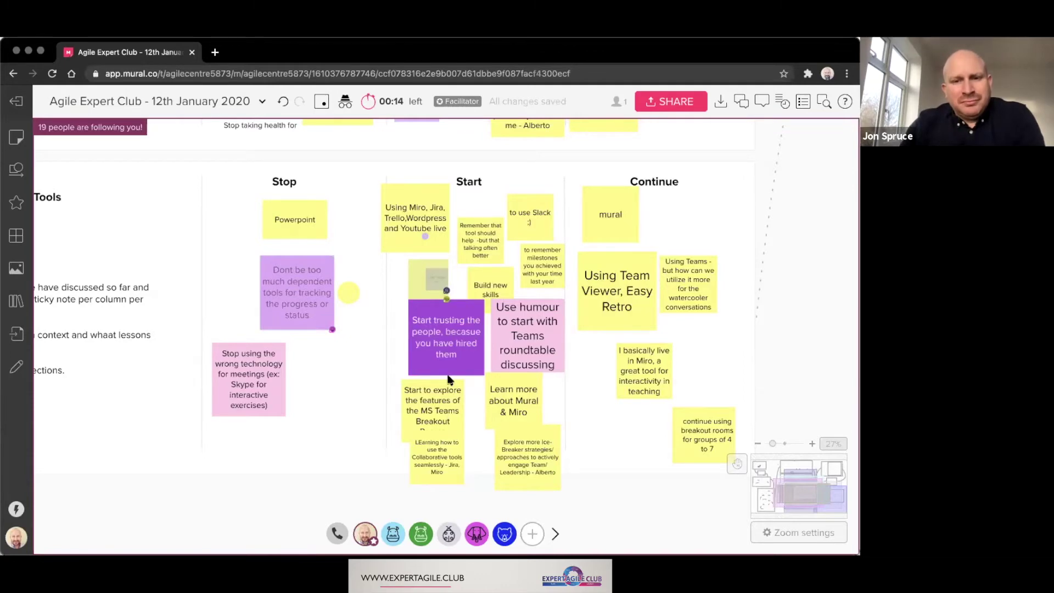
scroll(390, 278, "down", 5)
left_click_drag(297, 251, 612, 429)
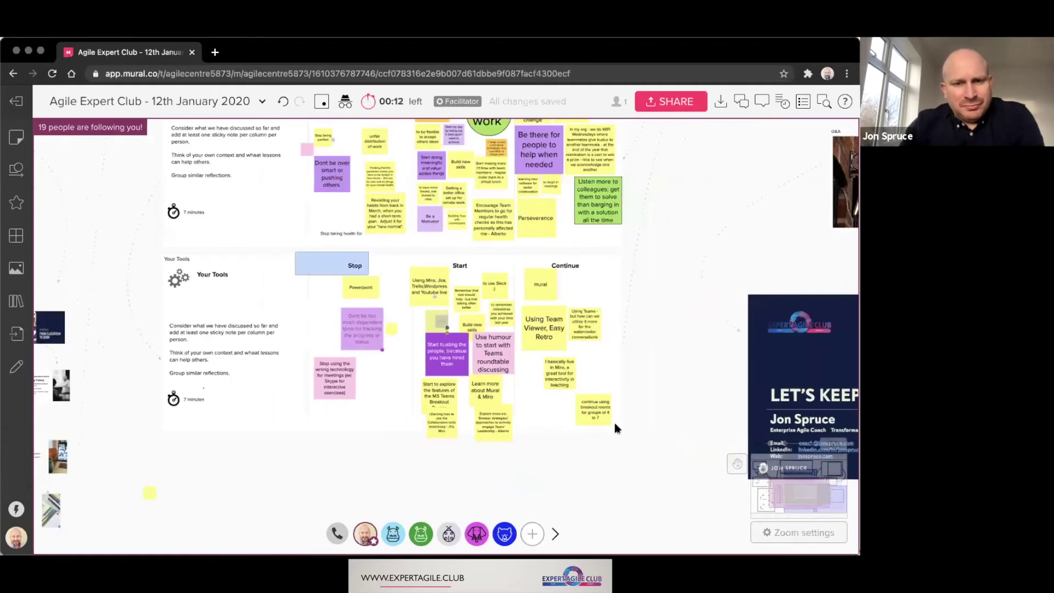
left_click(570, 278)
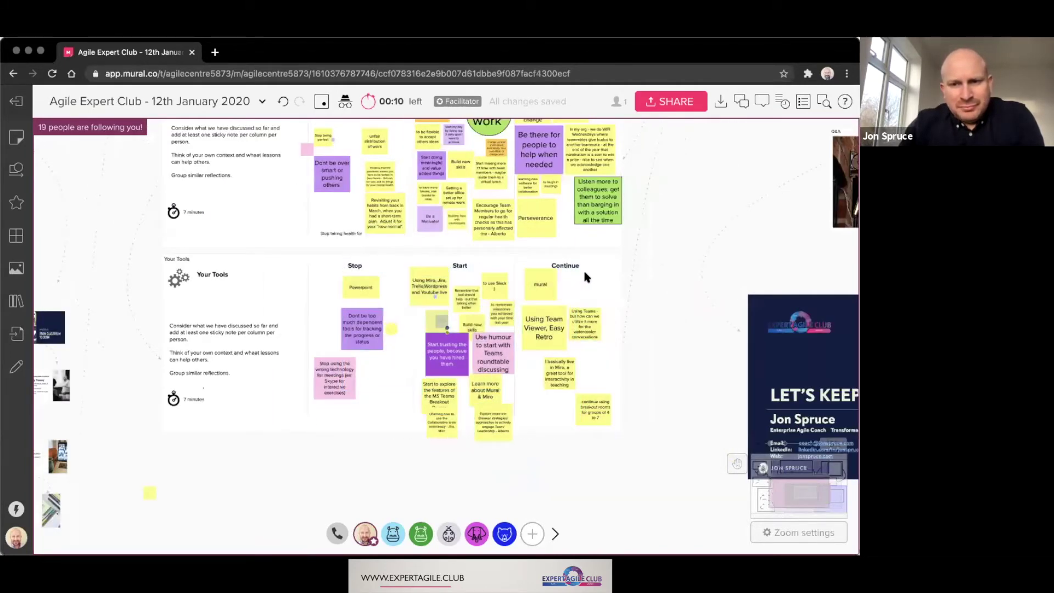
left_click_drag(585, 273, 566, 281)
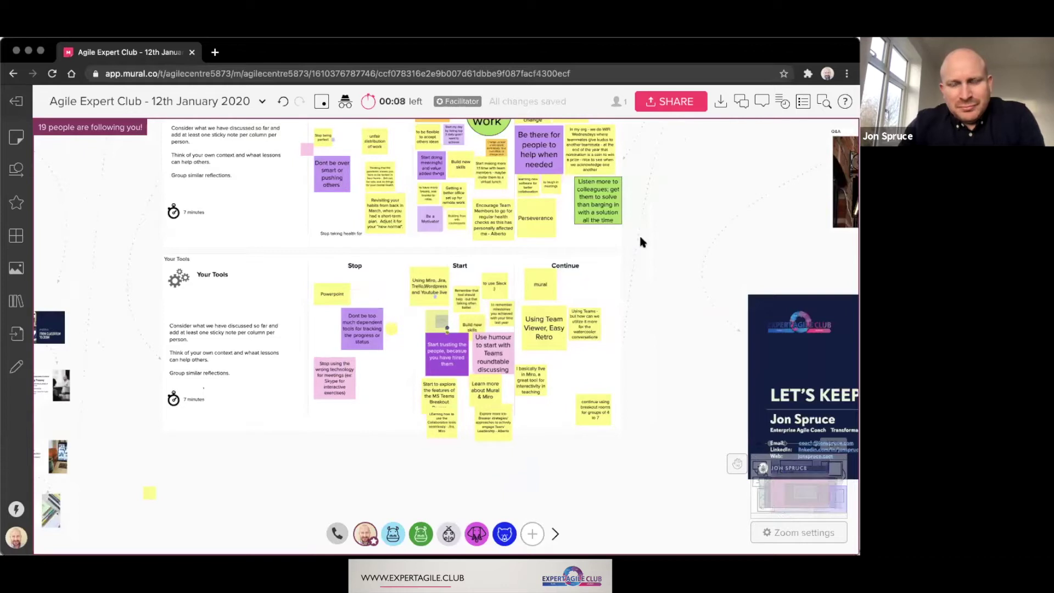
left_click_drag(639, 232, 330, 440)
left_click(626, 372)
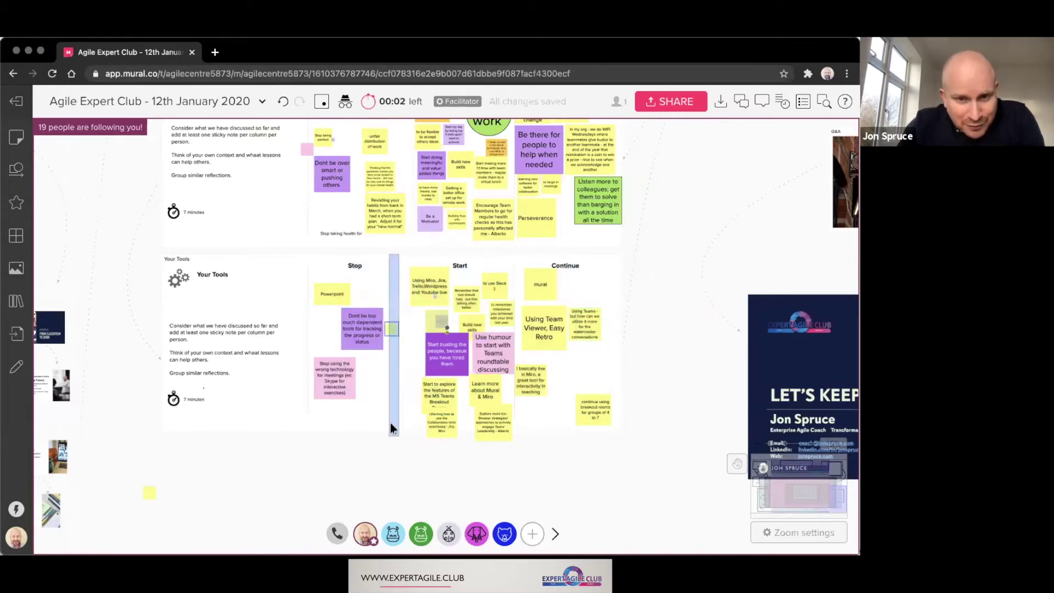
left_click(391, 328)
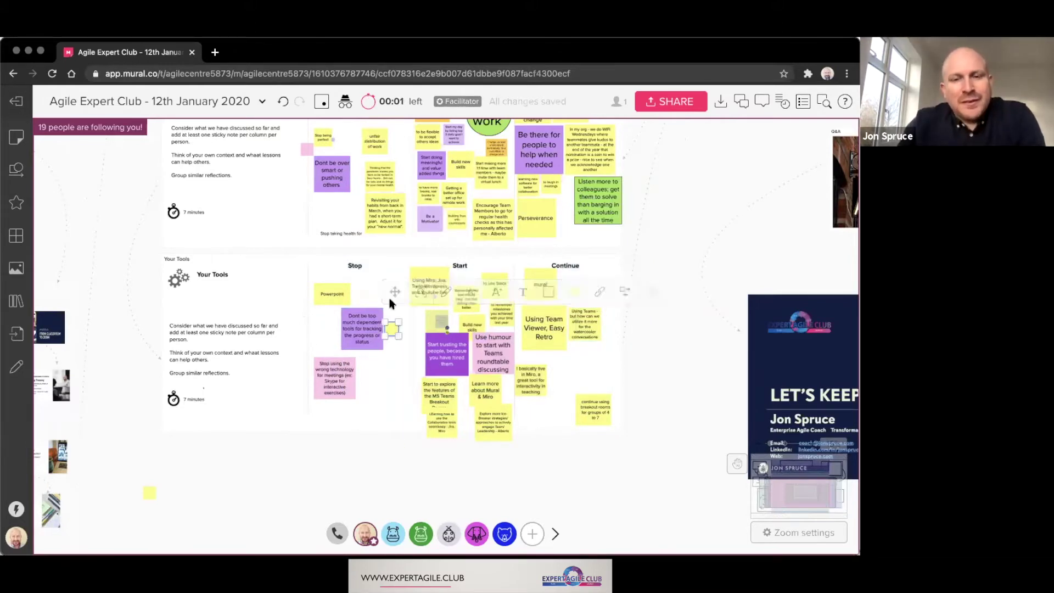
left_click(391, 303)
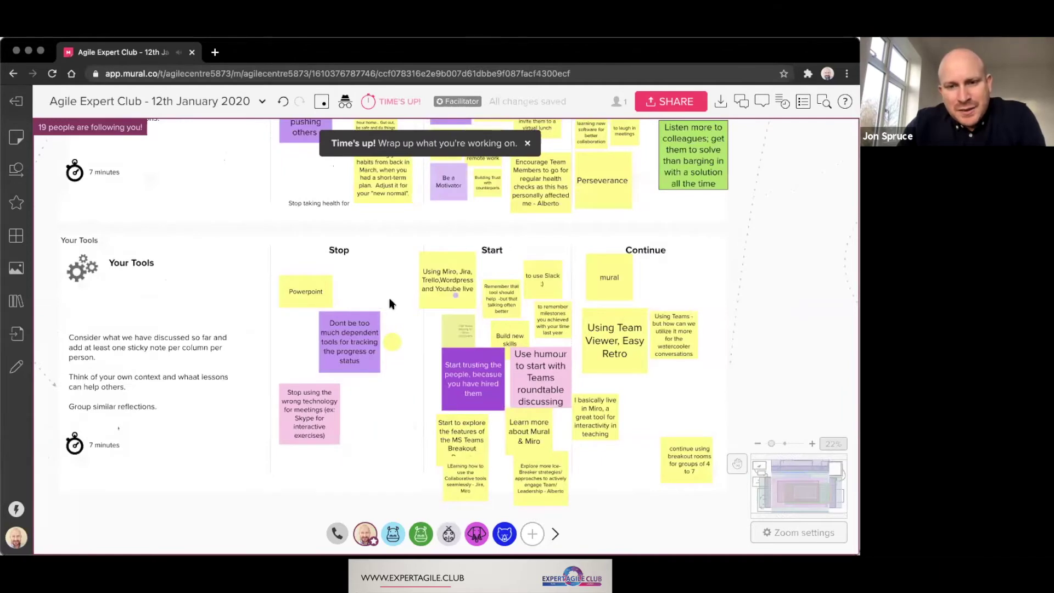
scroll(391, 304, "up", 5)
scroll(391, 304, "up", 2)
scroll(391, 303, "down", 2)
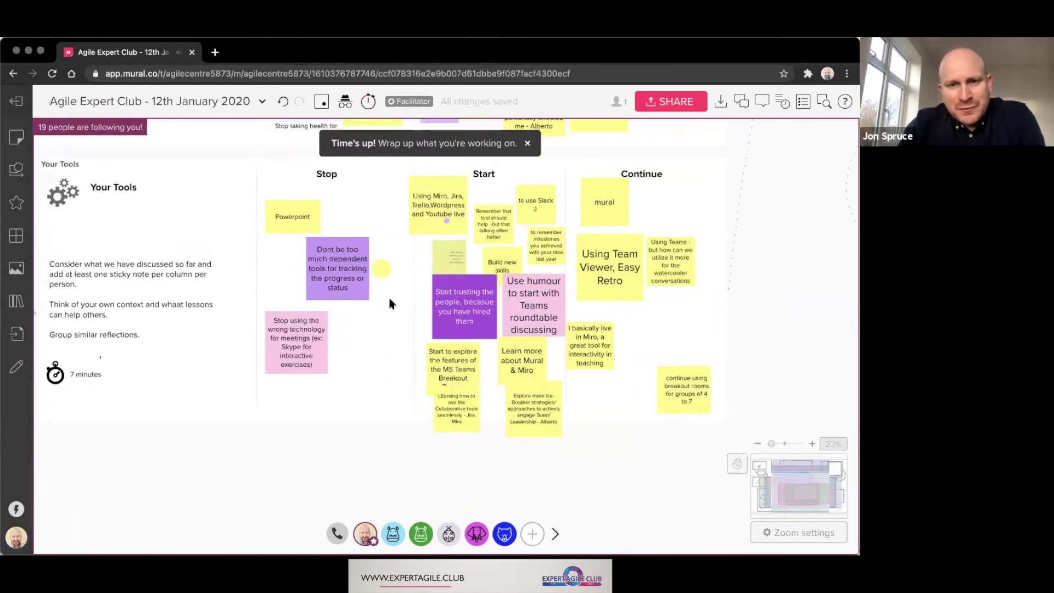
scroll(391, 303, "up", 2)
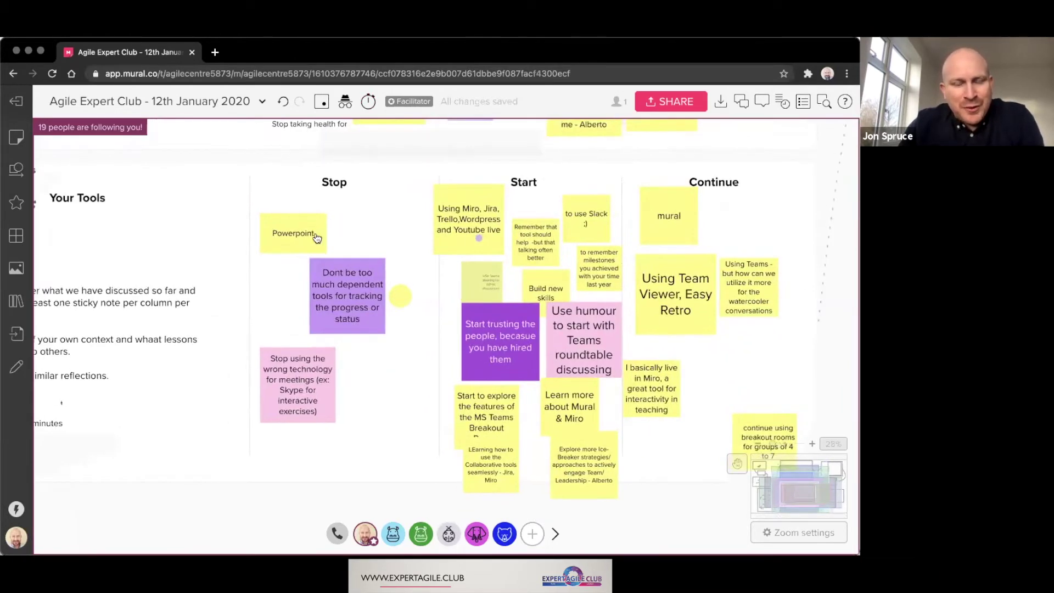
left_click(357, 228)
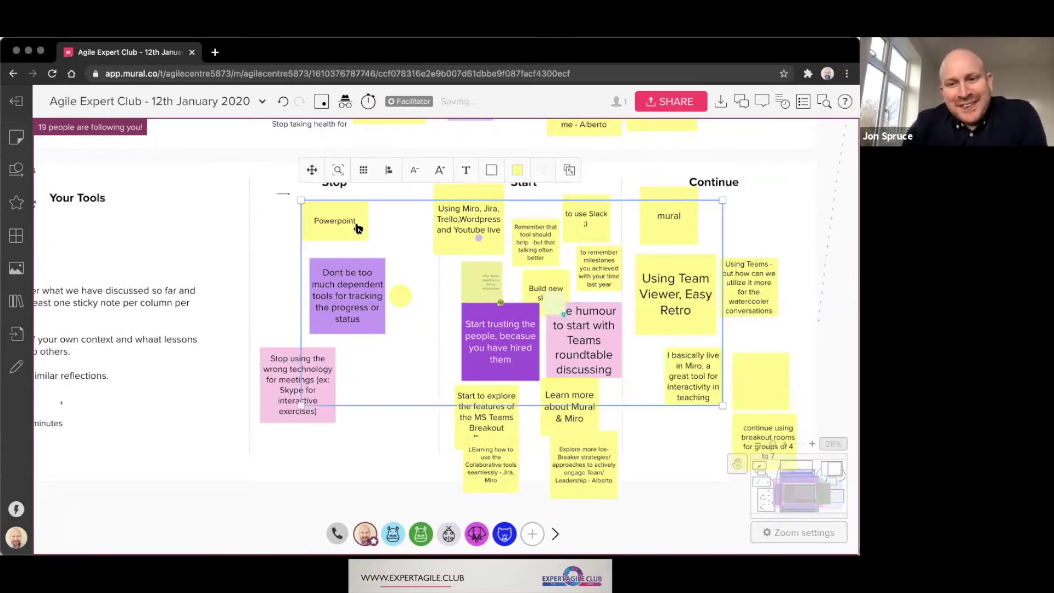
left_click(278, 267)
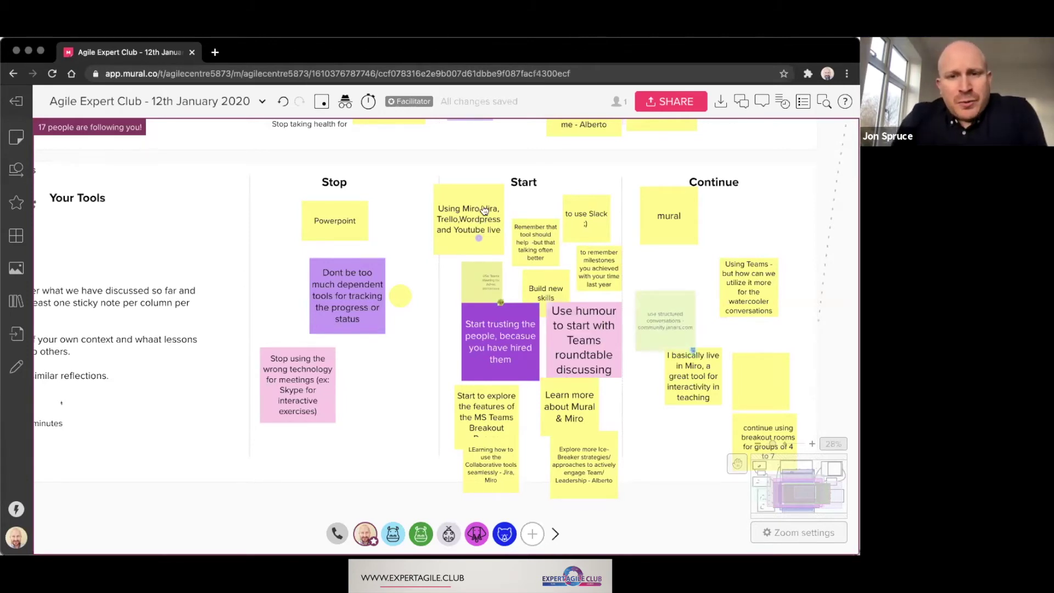
left_click_drag(480, 222, 483, 211)
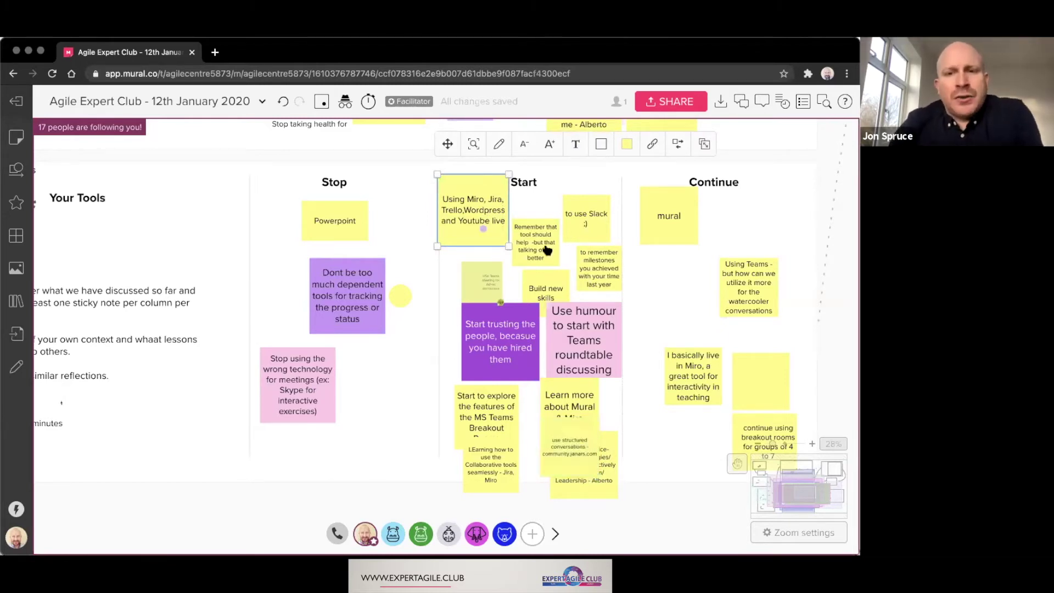
left_click(589, 231)
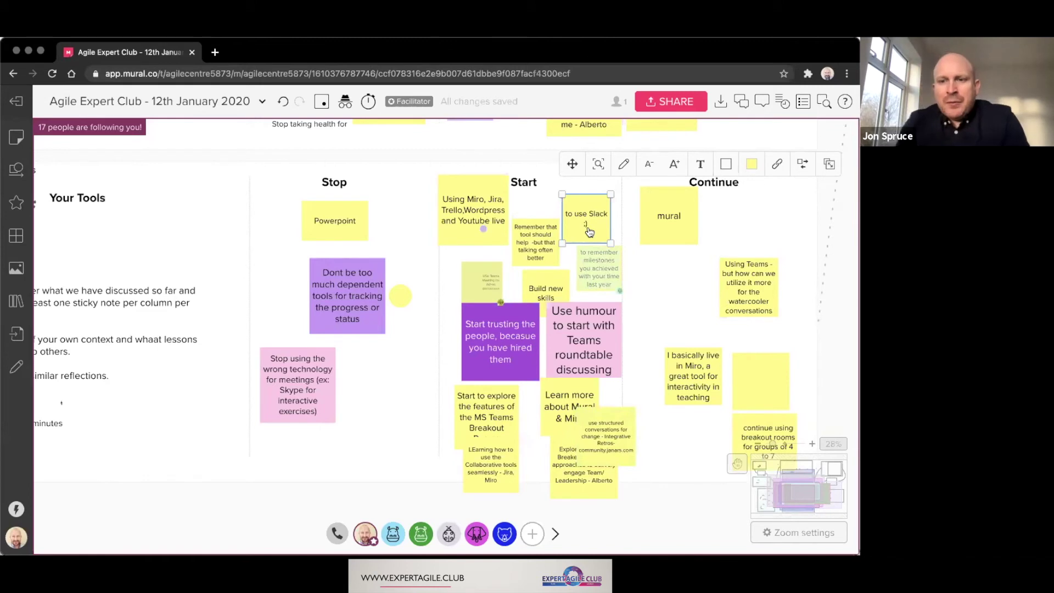
Move the 'Start to explore the features of the MS Teams Breakout Rooms' note up-left, clear of overlapping notes
key("Escape")
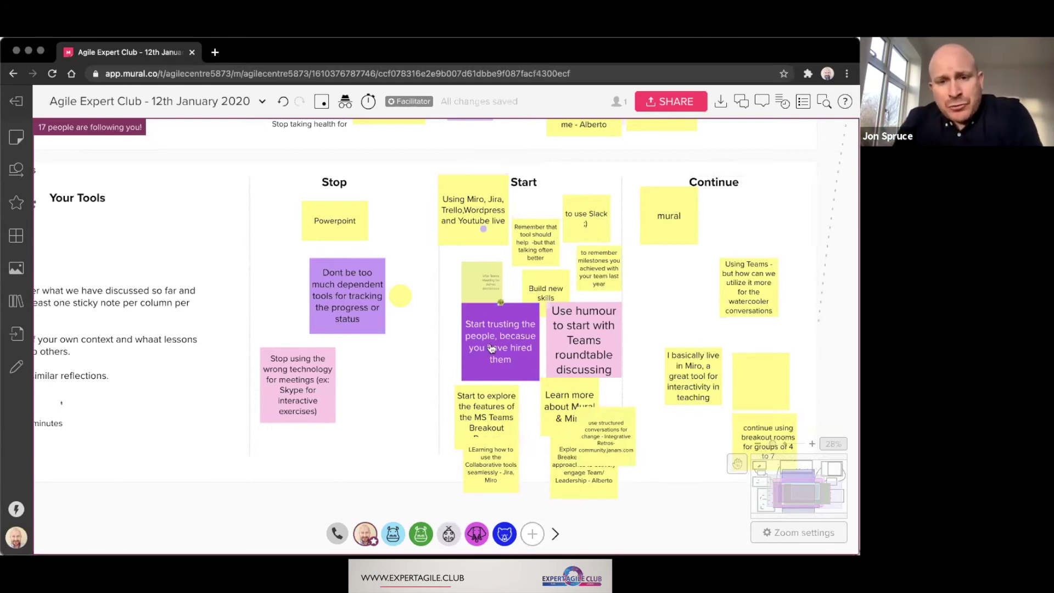
left_click(464, 338)
left_click(436, 347)
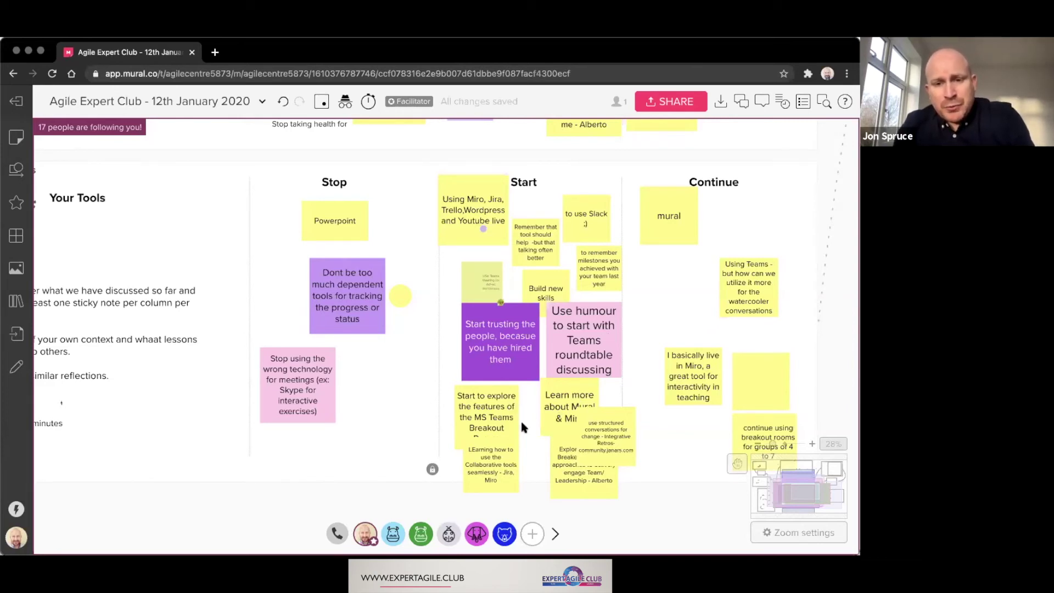
left_click_drag(491, 419, 475, 412)
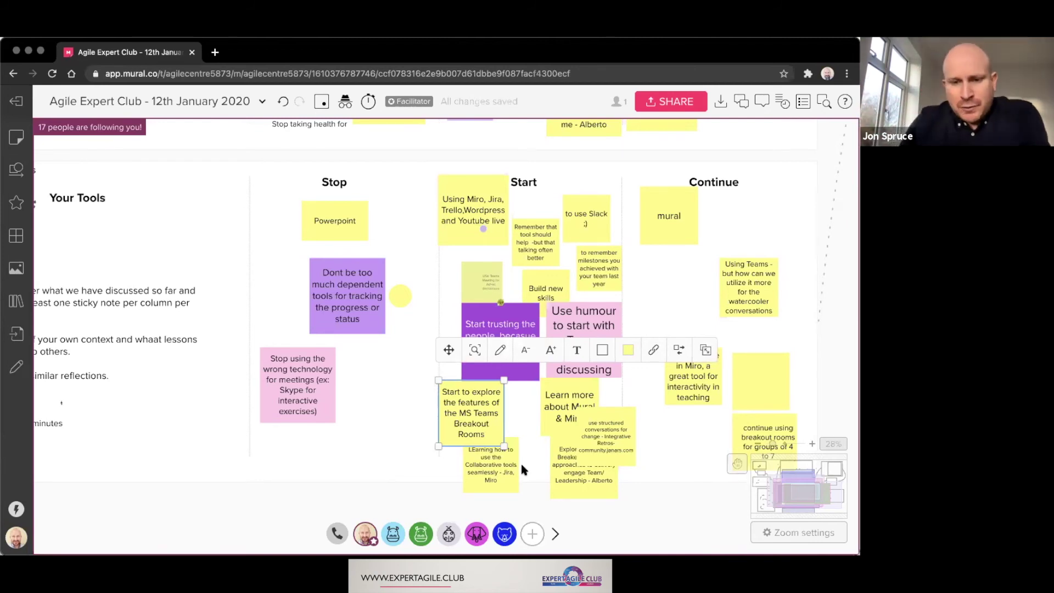
Deselect the 'Start to explore' note by clicking empty canvas
left_click(535, 468)
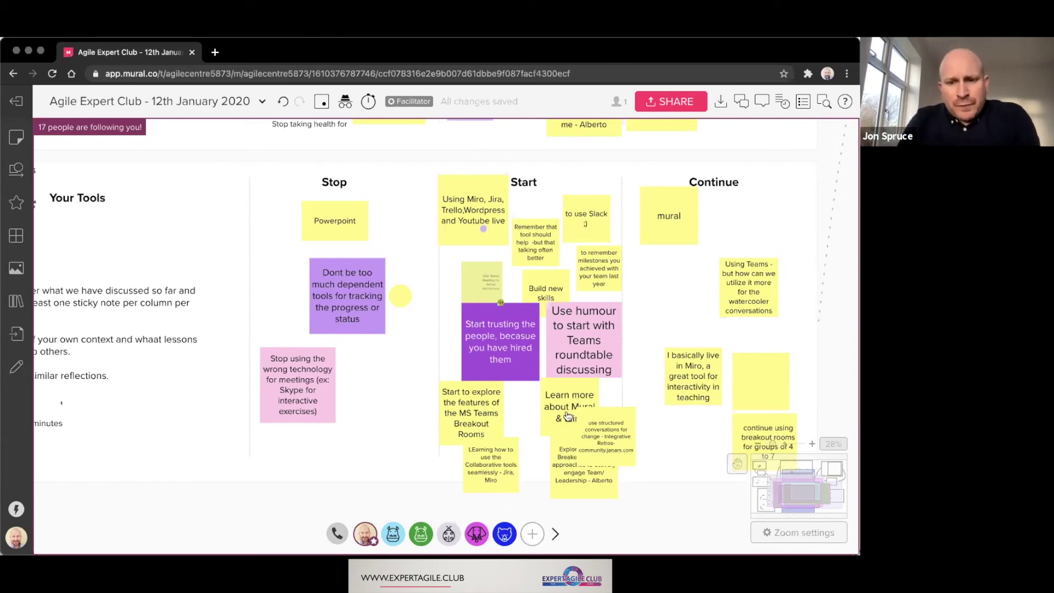
Align the 'use structured conversations' note beside Use humour and the Using Teams note beside the mural note
left_click(604, 437)
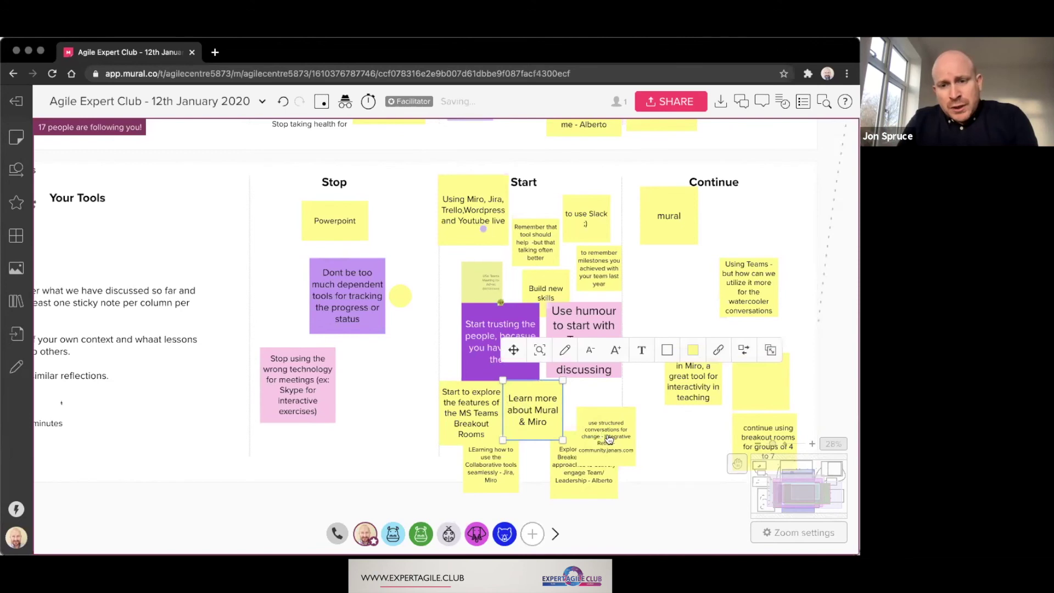
left_click_drag(604, 437, 601, 400)
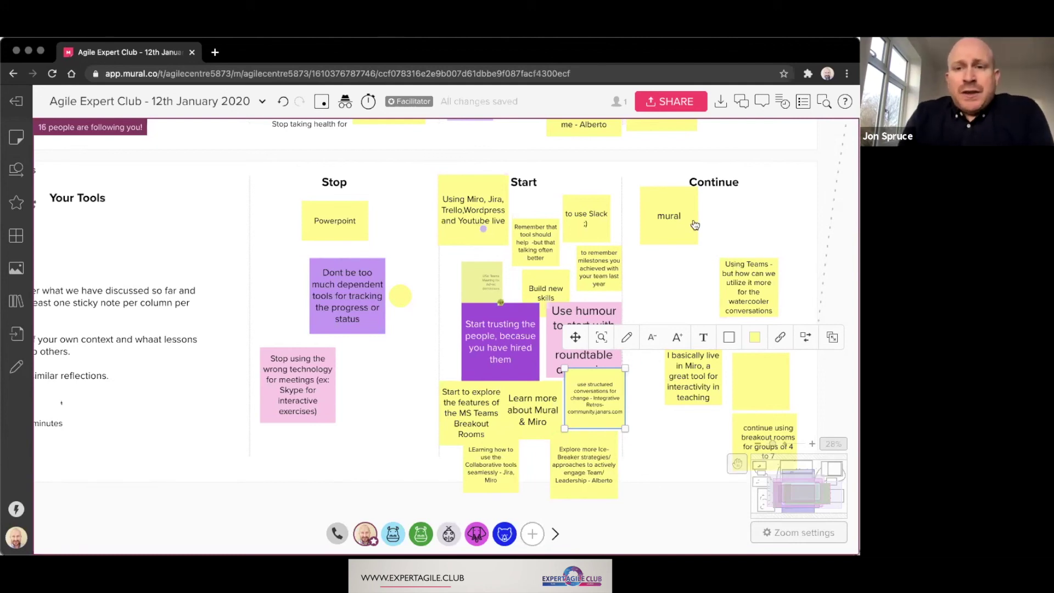
left_click_drag(694, 225, 693, 223)
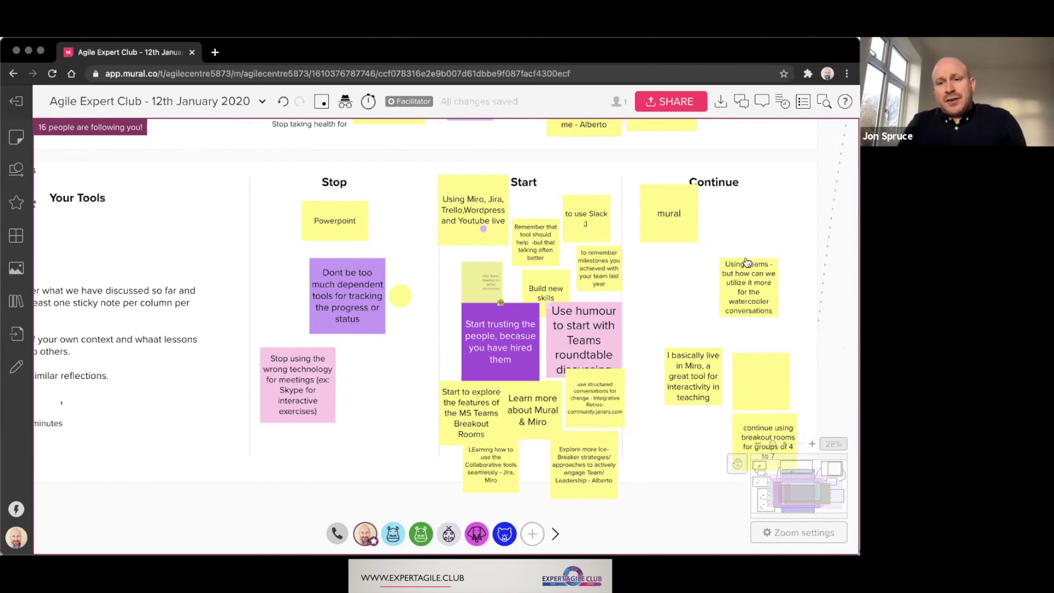
left_click_drag(746, 261, 729, 223)
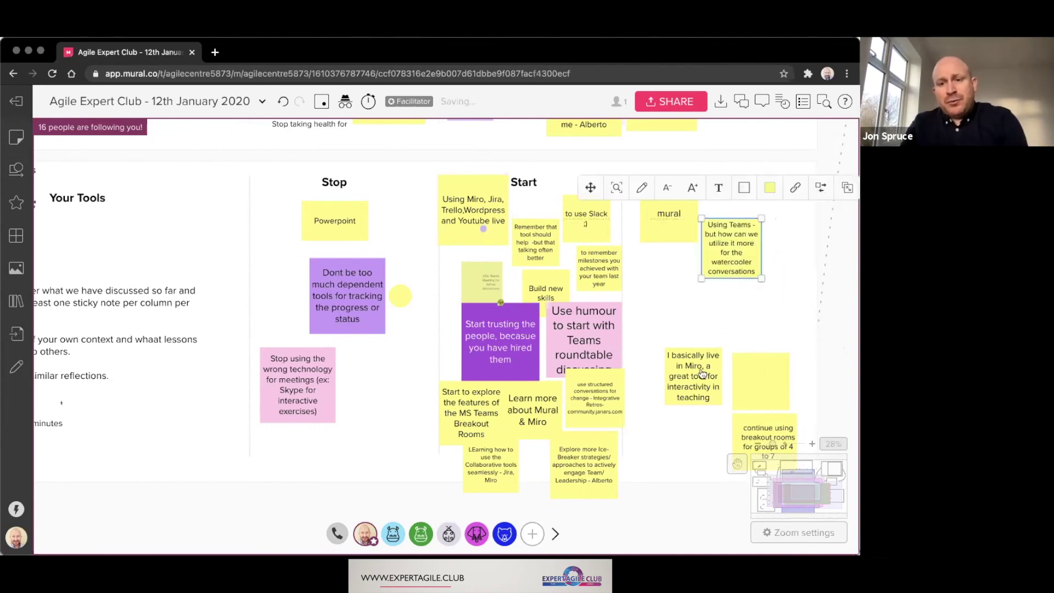
left_click(753, 325)
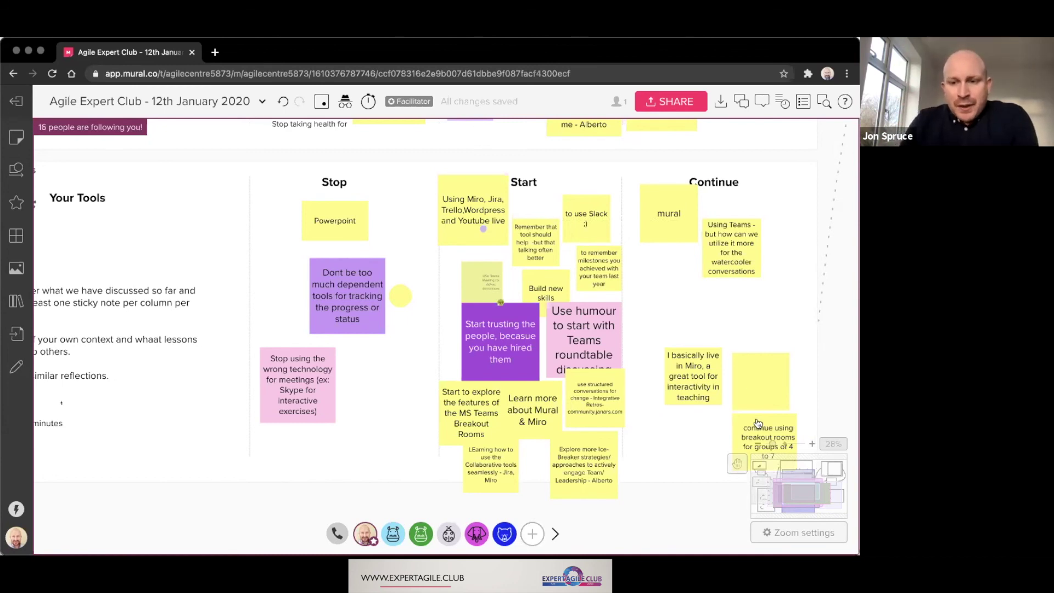
Place the 'continue using breakout rooms' note under the Miro note, then zoom out to the wider board
left_click_drag(759, 423, 689, 421)
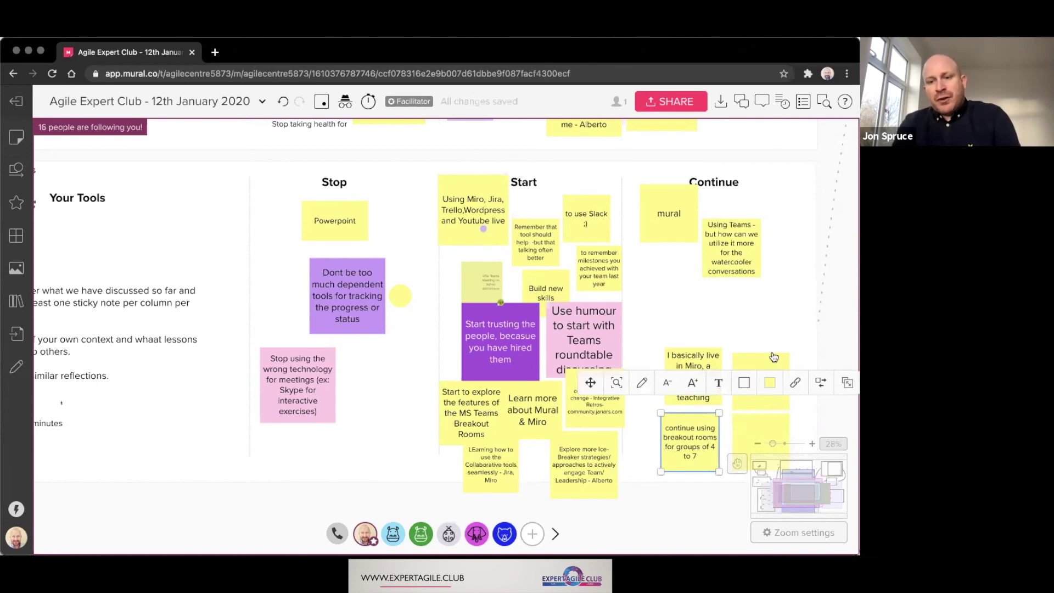
left_click(777, 309)
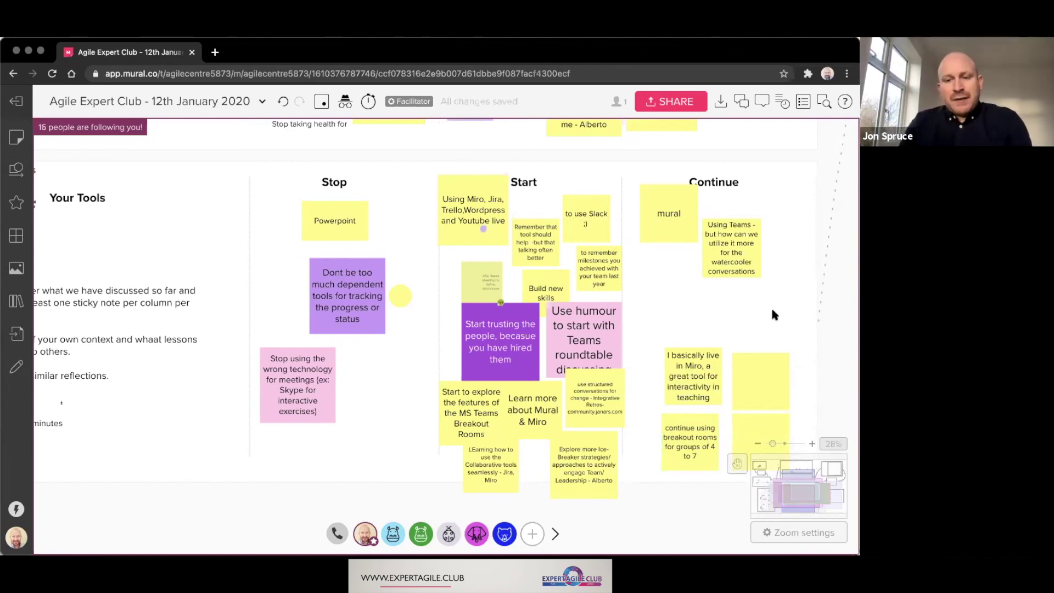
scroll(771, 311, "down", 3)
scroll(771, 315, "down", 5)
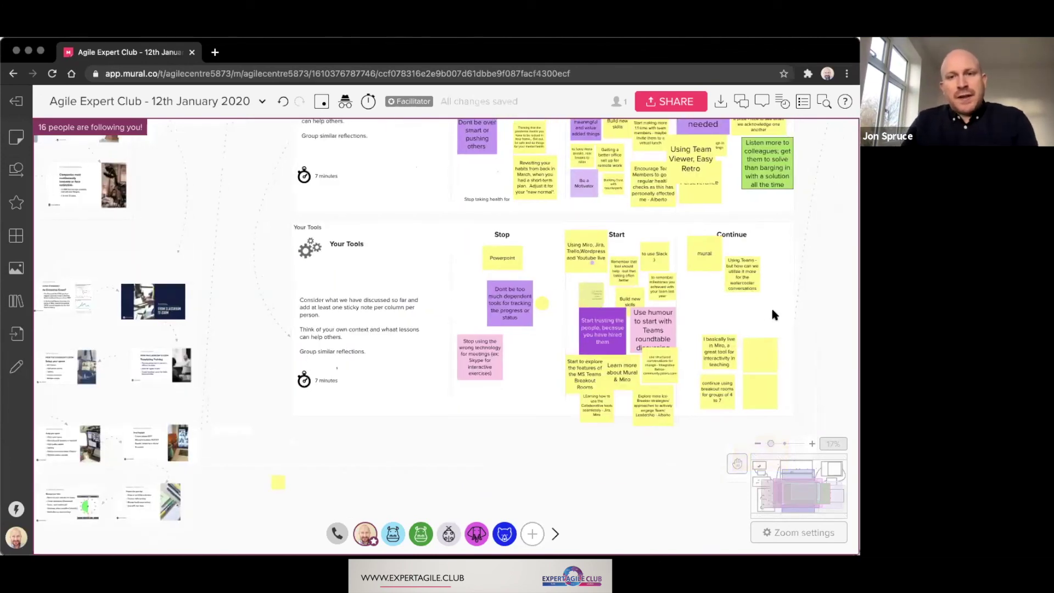